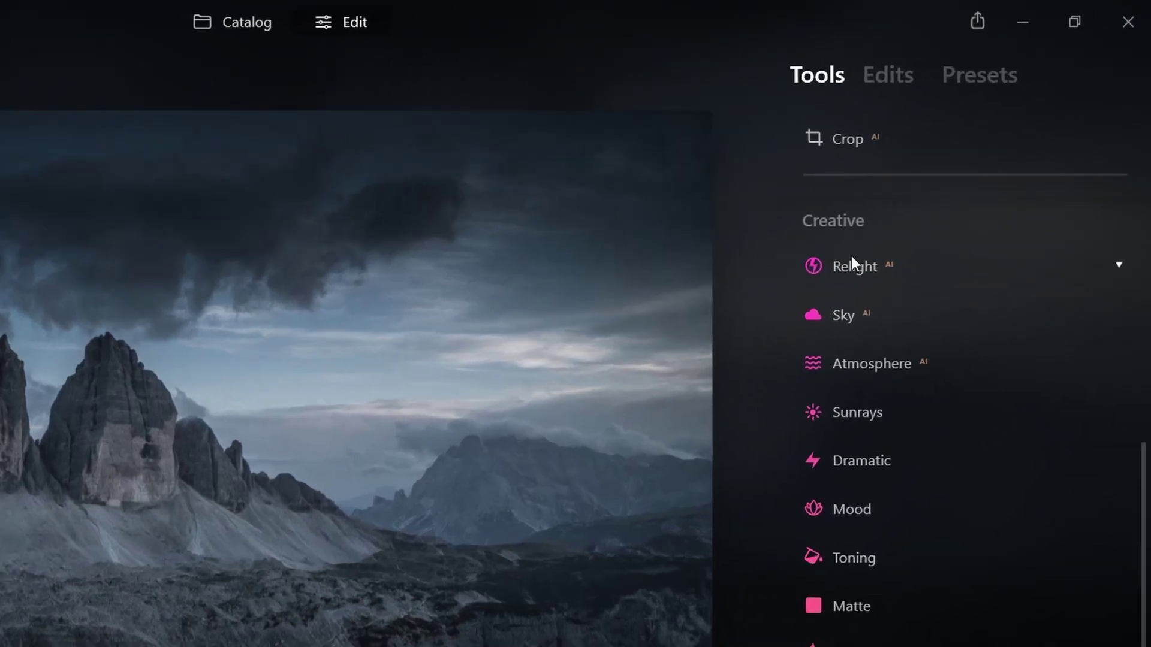
Relight the mountain landscape with Brightness Near about 79, Brightness Far 33 and Depth 51
left_click(861, 267)
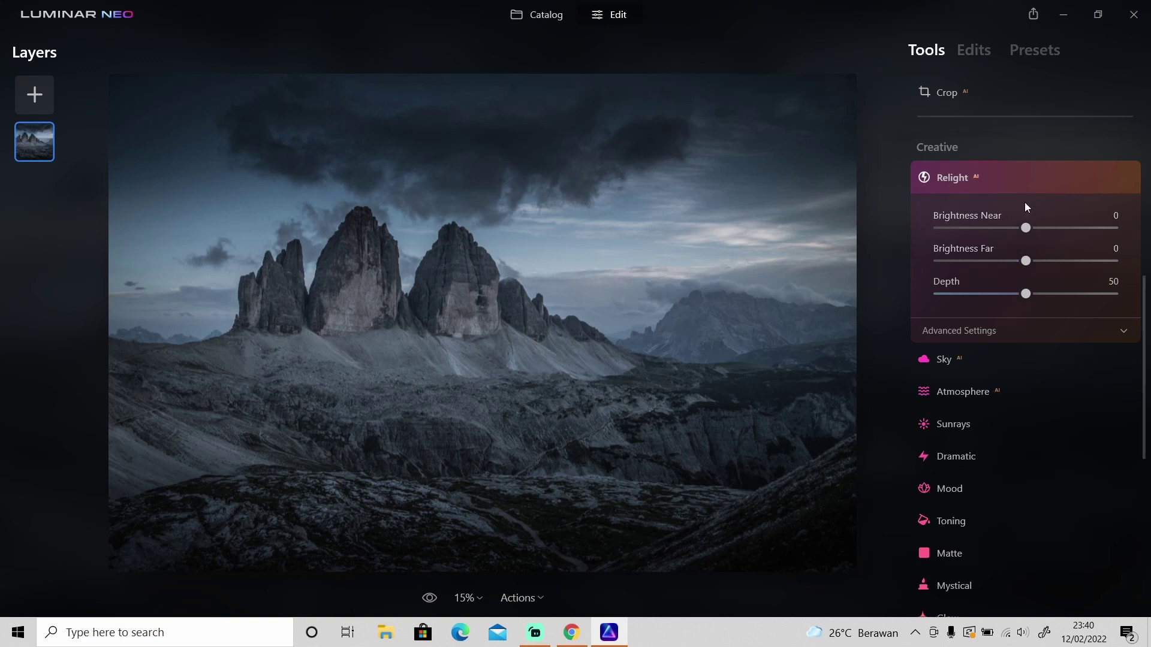
left_click_drag(1039, 231, 1108, 229)
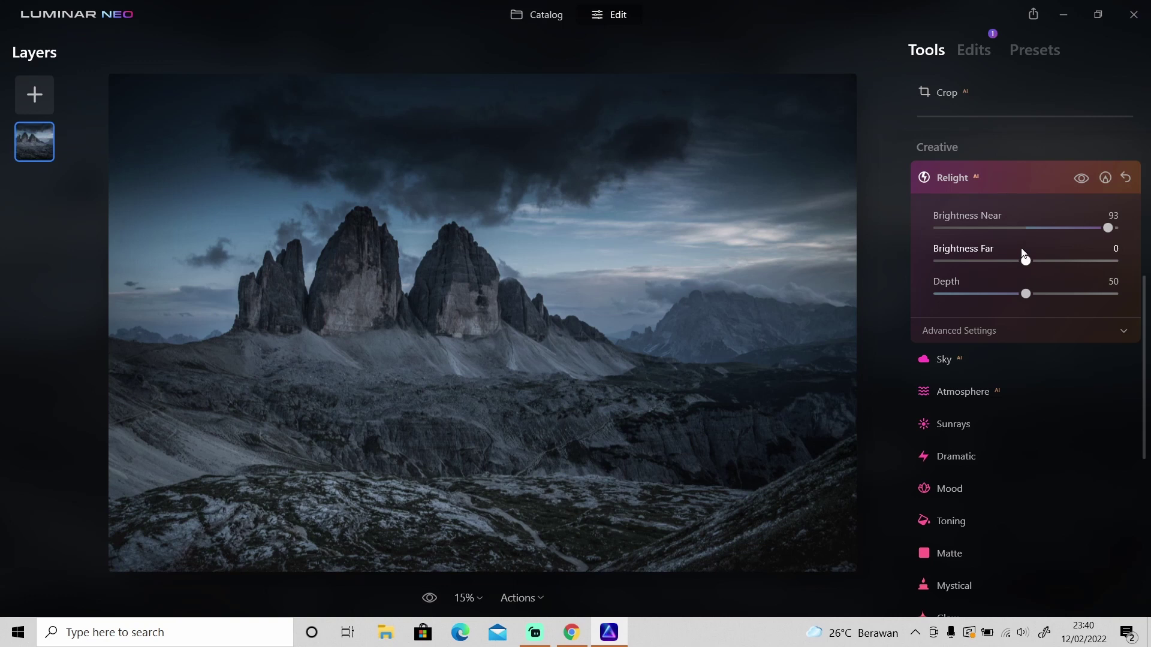
left_click_drag(1021, 251, 1062, 268)
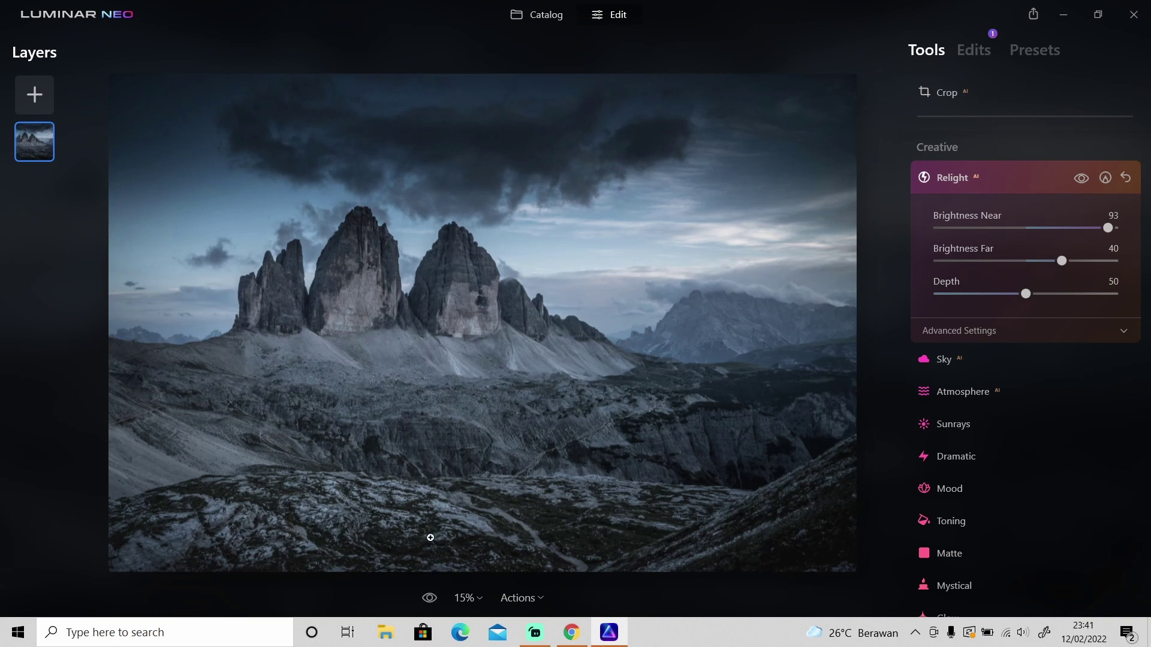
left_click_drag(1066, 261, 1058, 263)
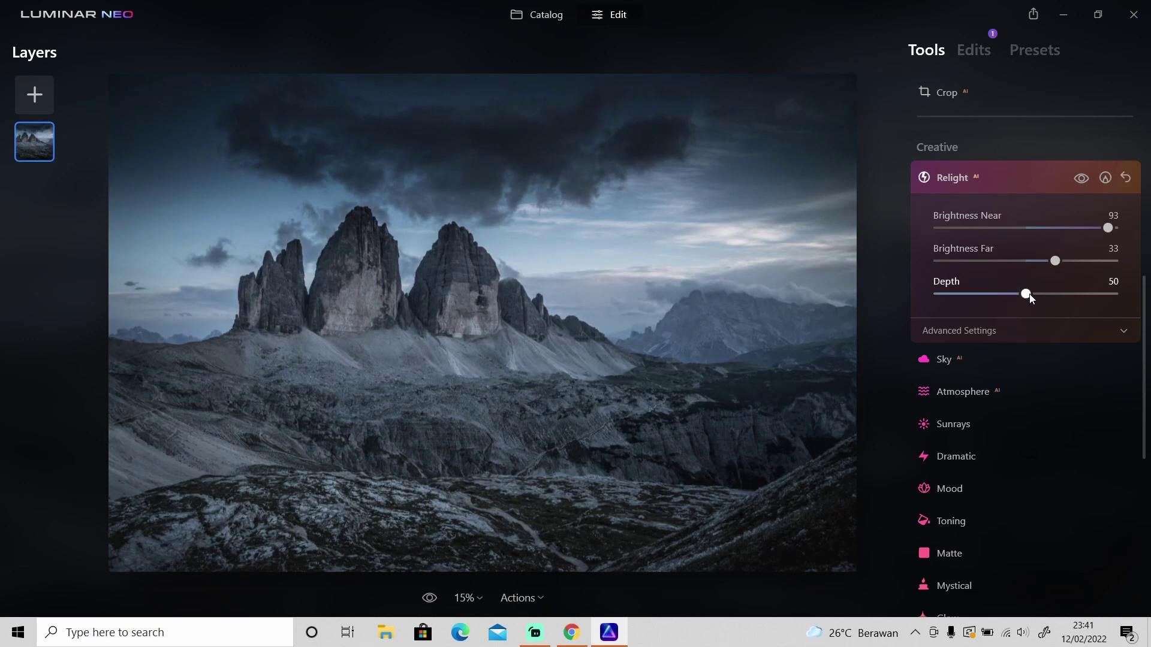
mouse_move(1026, 294)
left_mouse_down()
mouse_move(1100, 294)
mouse_move(1039, 308)
mouse_move(945, 299)
left_mouse_up()
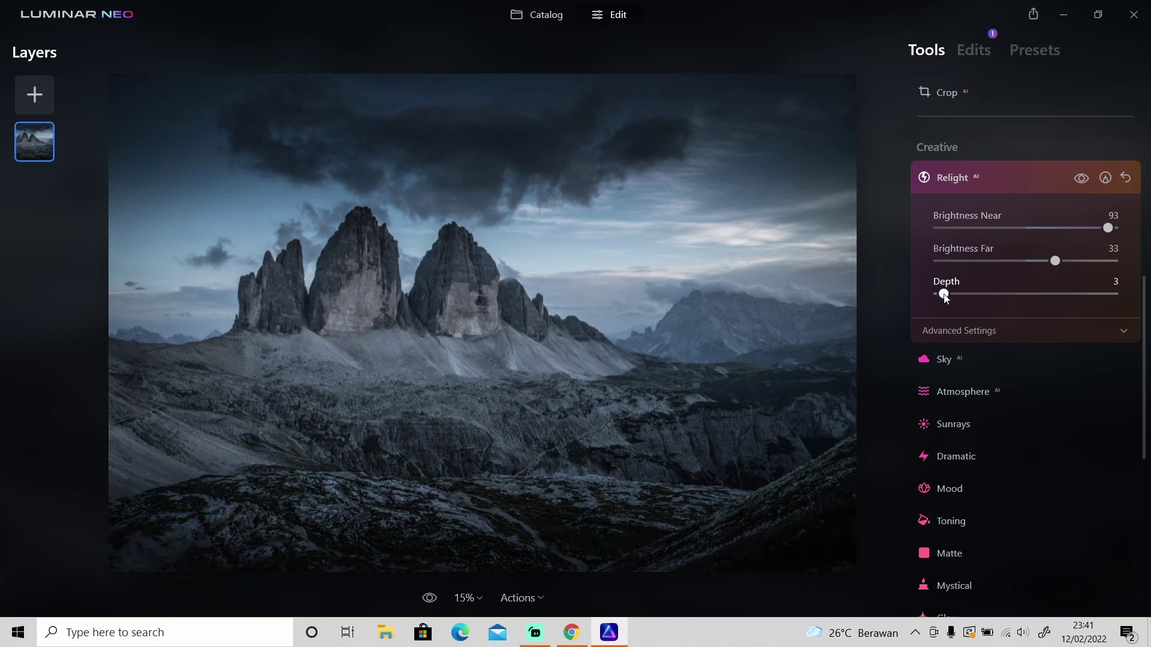
mouse_move(946, 298)
left_mouse_down()
mouse_move(1081, 275)
mouse_move(1027, 290)
left_mouse_up()
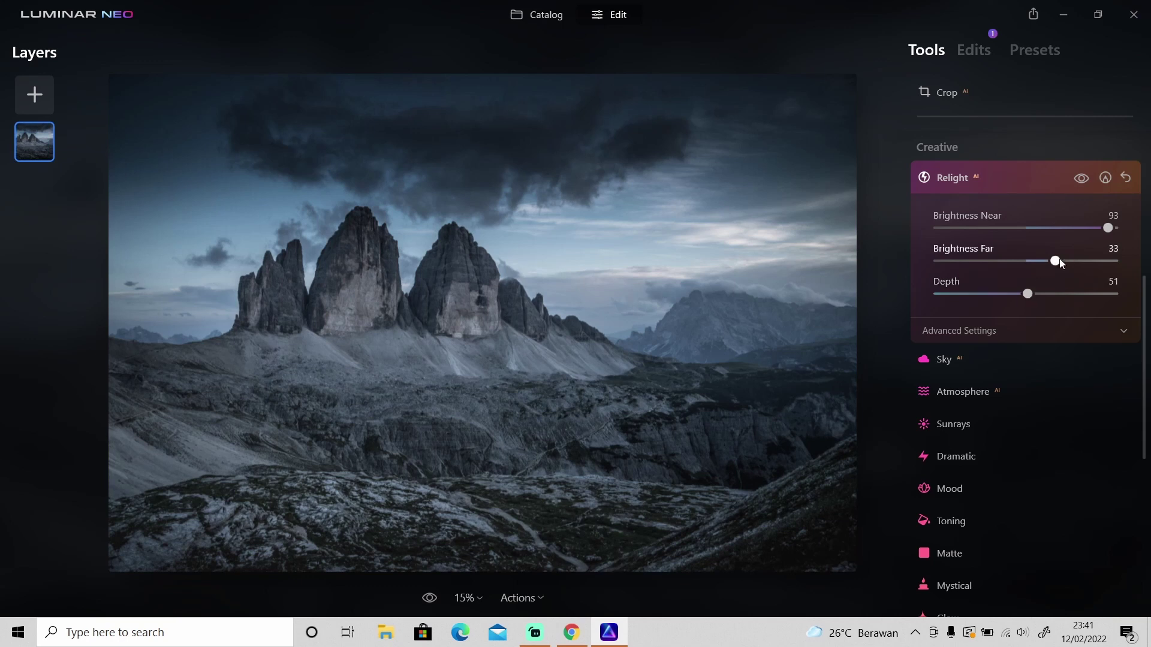
mouse_move(1107, 228)
left_mouse_down()
mouse_move(1087, 228)
mouse_move(1097, 228)
left_mouse_up()
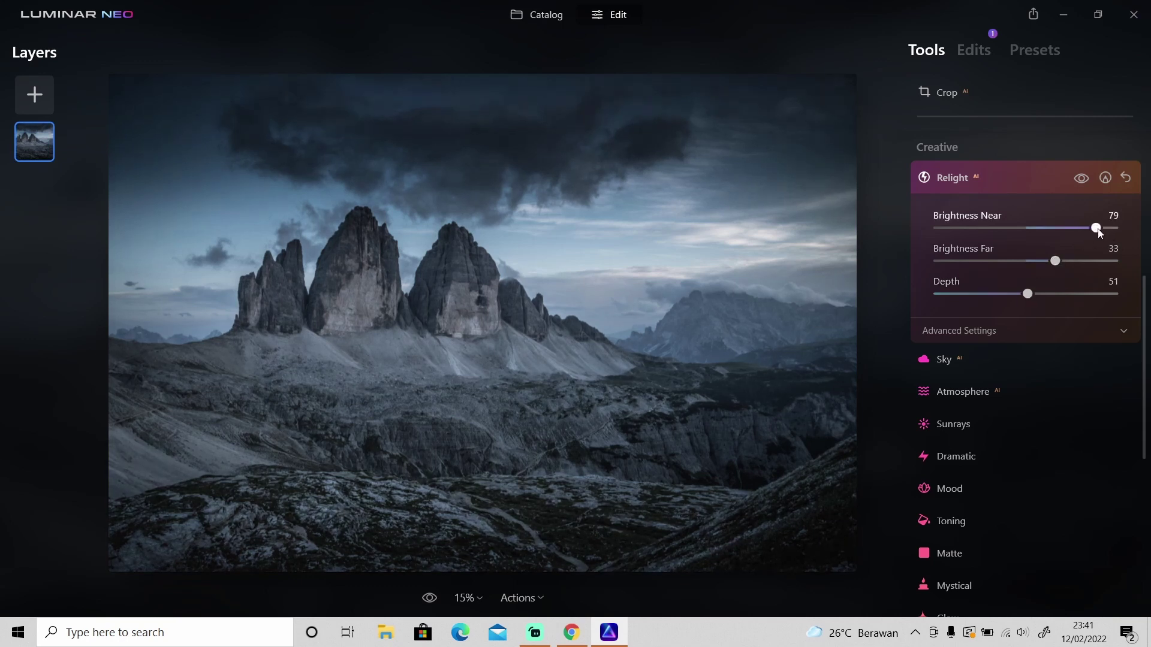
In Relight's Advanced Settings, set Warmth Near to 41 and raise Warmth Far
left_click(982, 332)
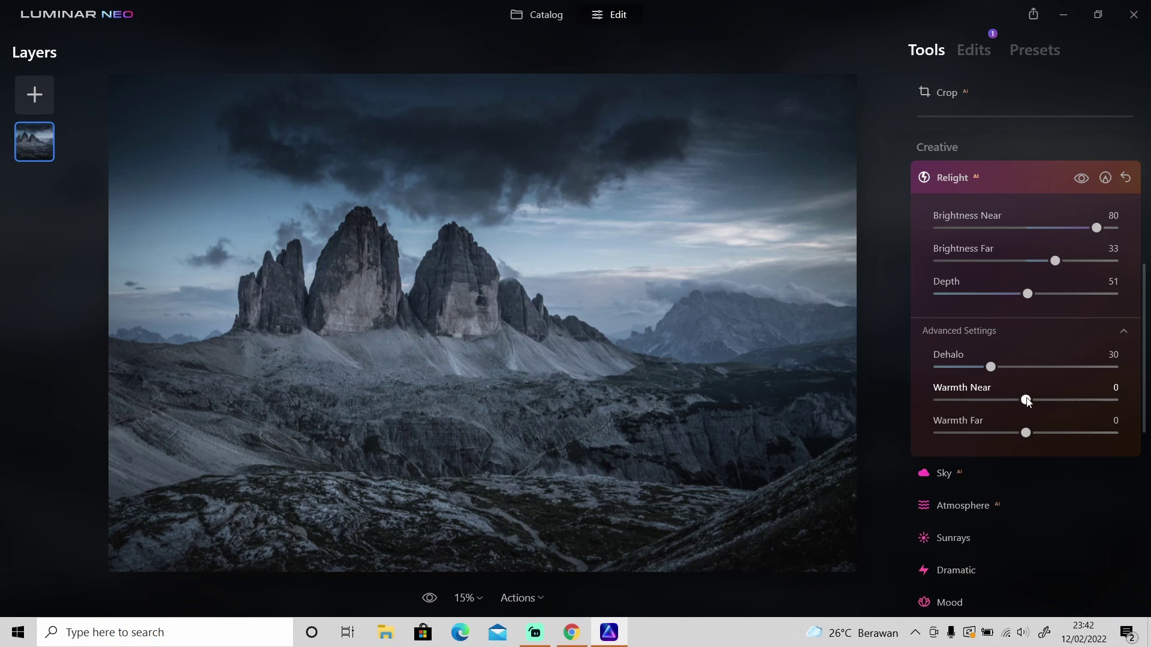
left_click_drag(1012, 403, 946, 401)
left_click_drag(1092, 402, 1099, 400)
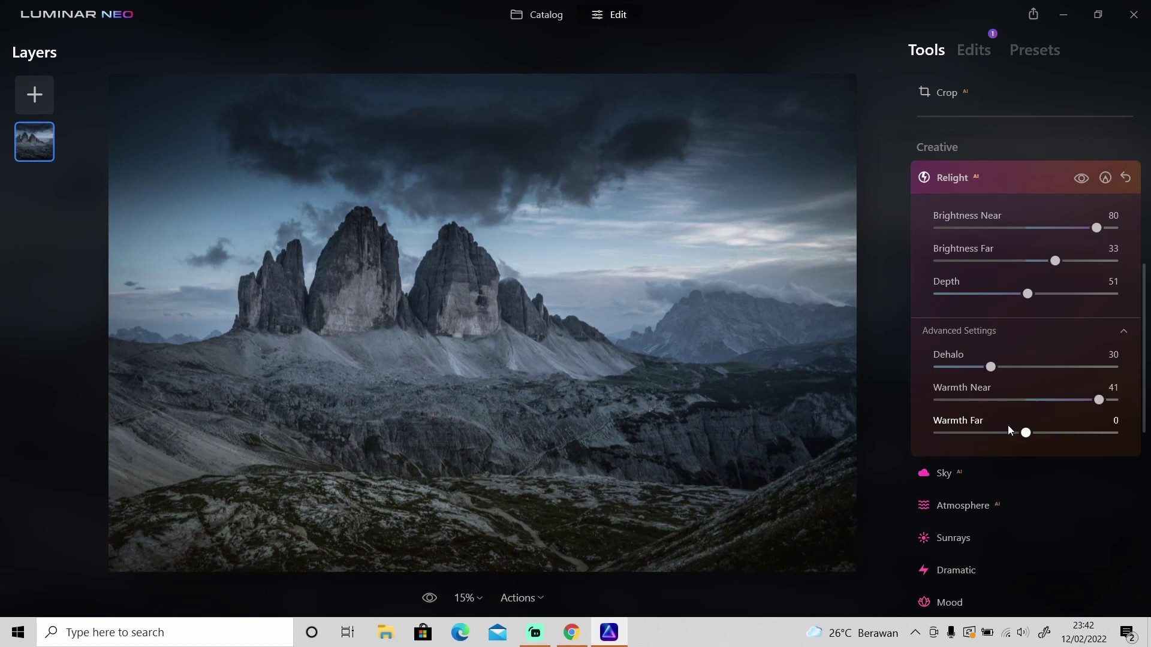
mouse_move(1026, 433)
left_mouse_down()
mouse_move(1066, 437)
mouse_move(1000, 439)
left_mouse_up()
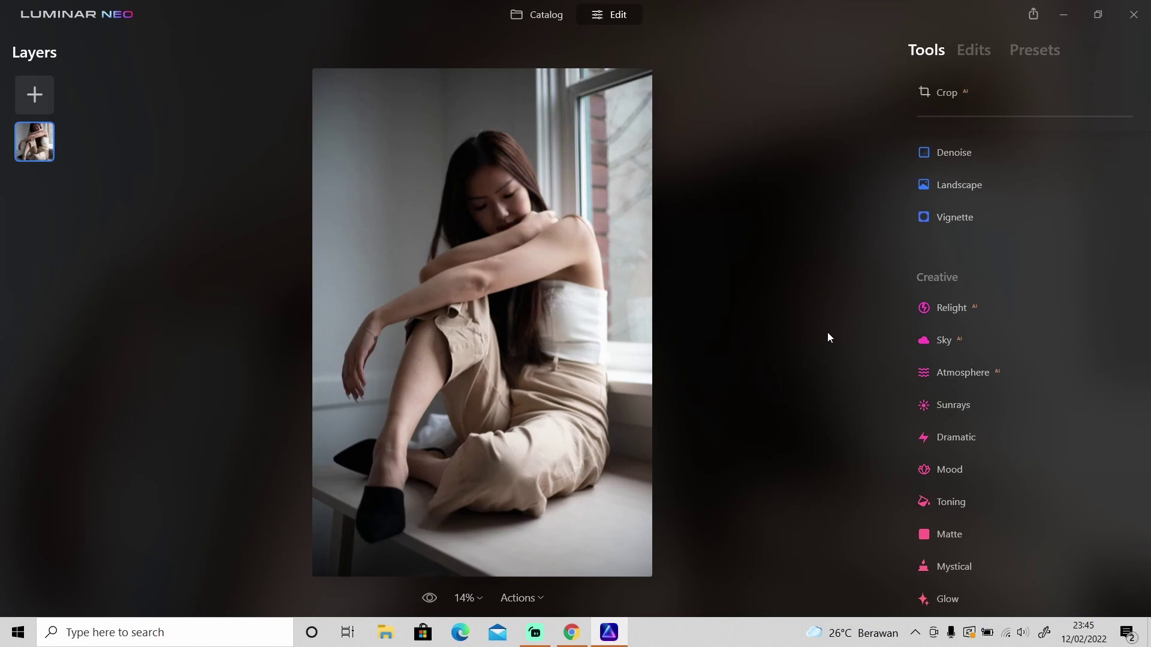
Apply Relight to the window portrait with Brightness Near at 28
left_click(952, 309)
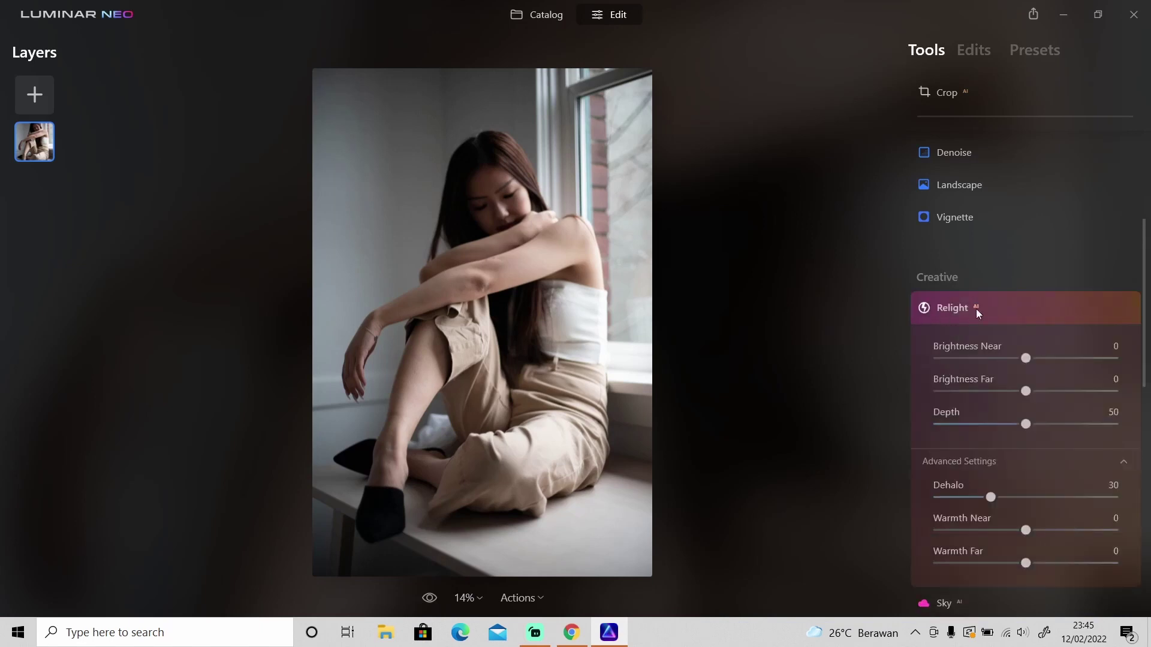
left_click_drag(1026, 358, 1069, 358)
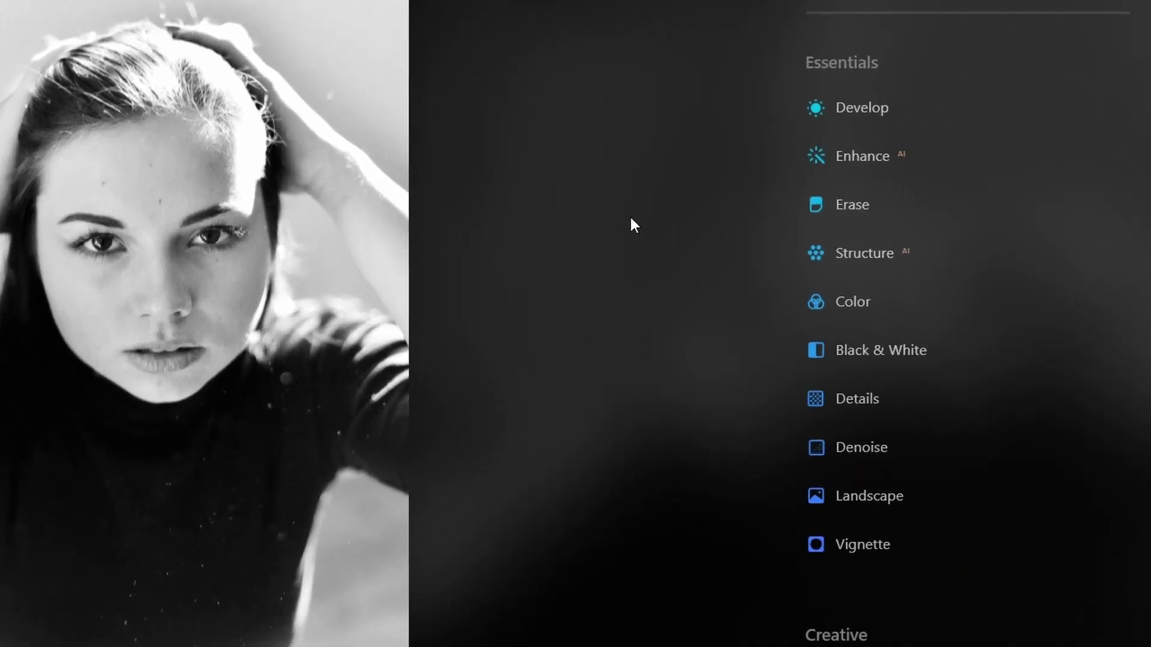
Auto-remove the portrait's dust spots, then erase four leftover specks on the sweater
left_click(853, 205)
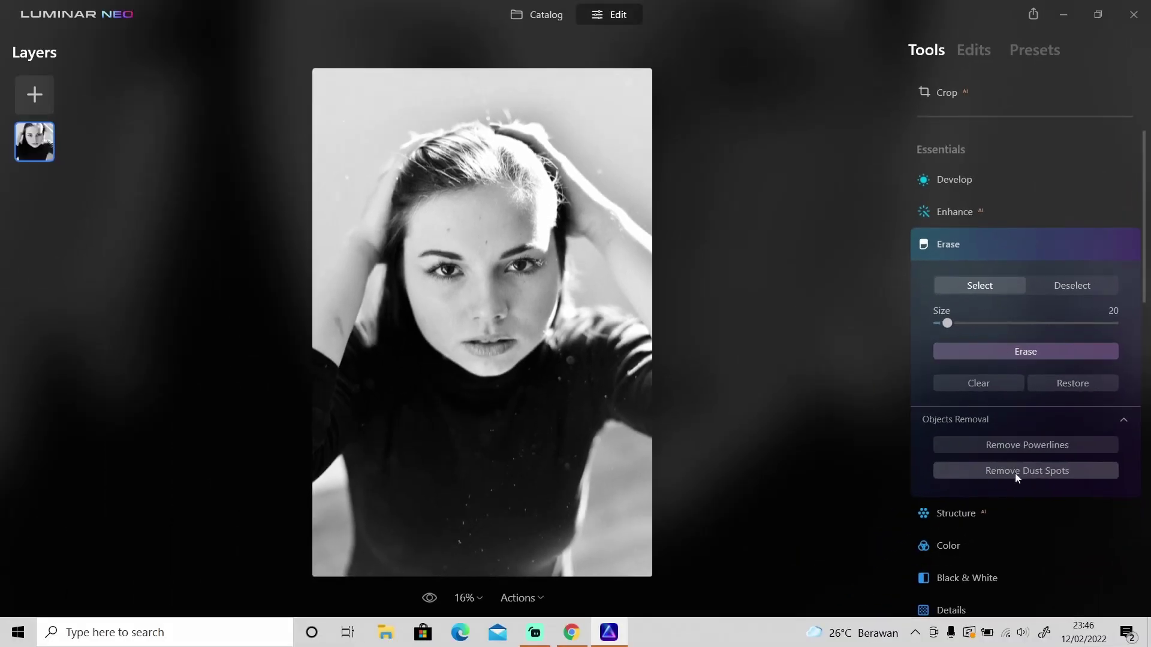
left_click(1015, 471)
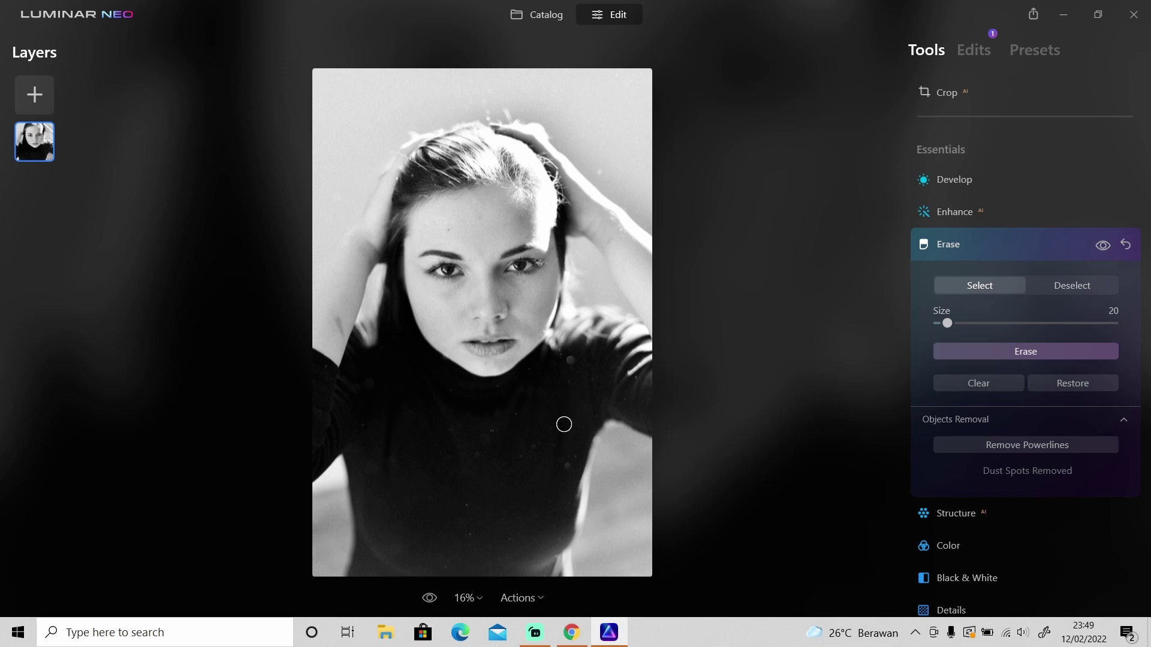
left_click(467, 506)
left_click(470, 534)
left_click(510, 539)
left_click(567, 466)
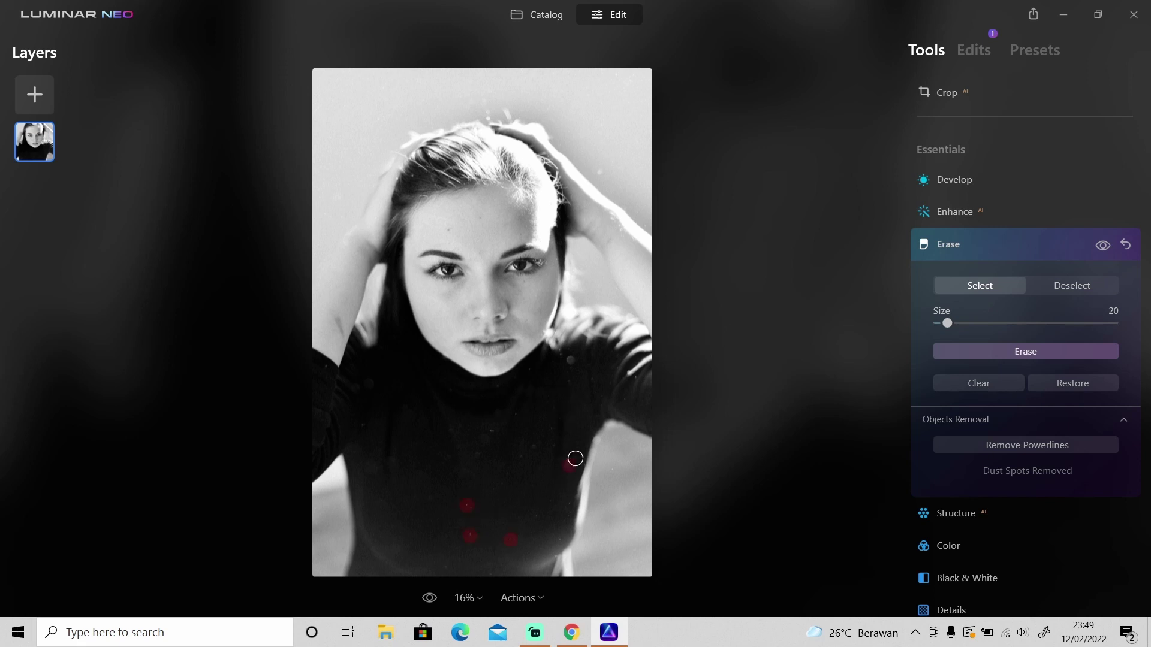
left_click(1023, 350)
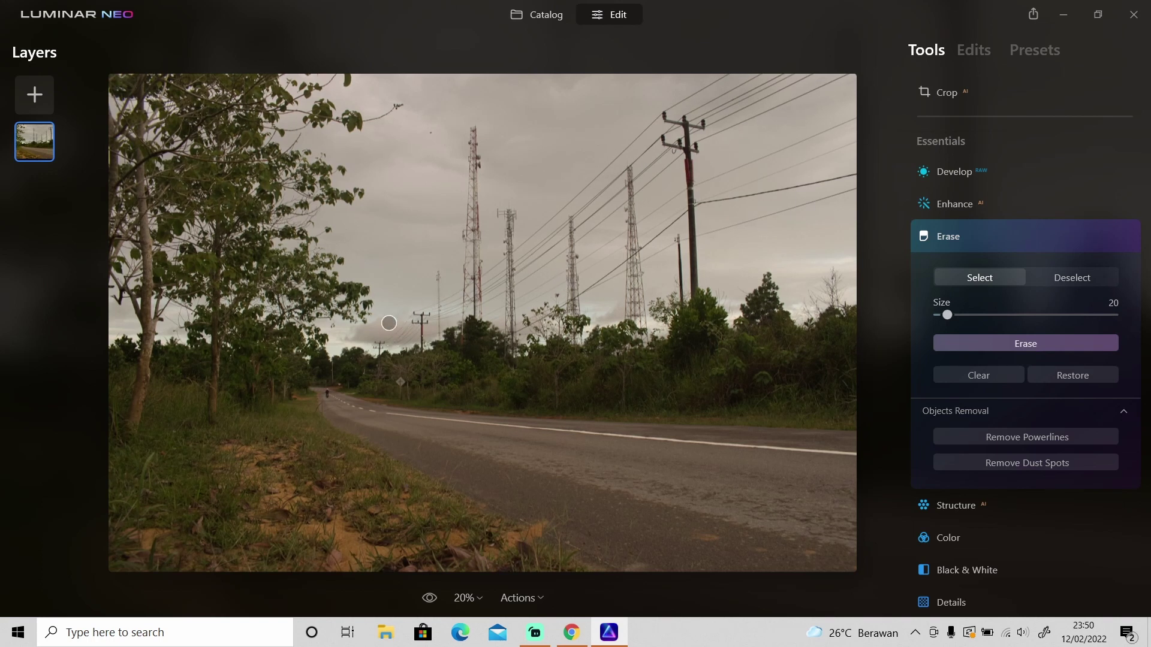
Remove the powerlines with Remove Powerlines and check the towers at 50% zoom
left_click(1017, 437)
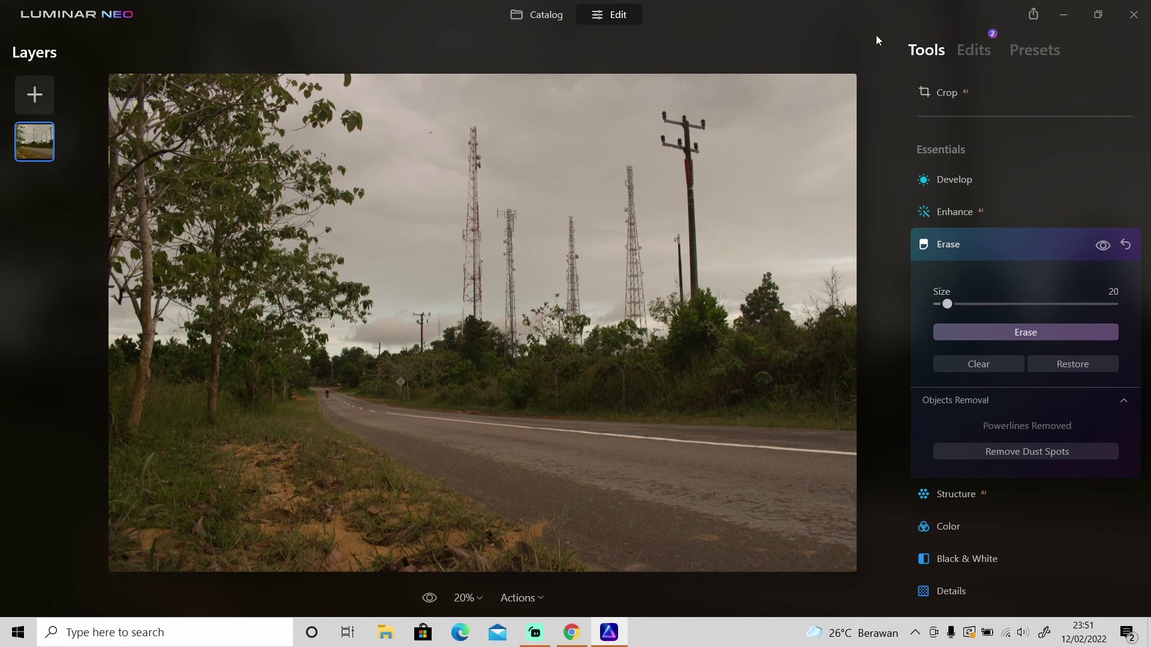
left_click(469, 597)
left_click(485, 451)
left_click(36, 96)
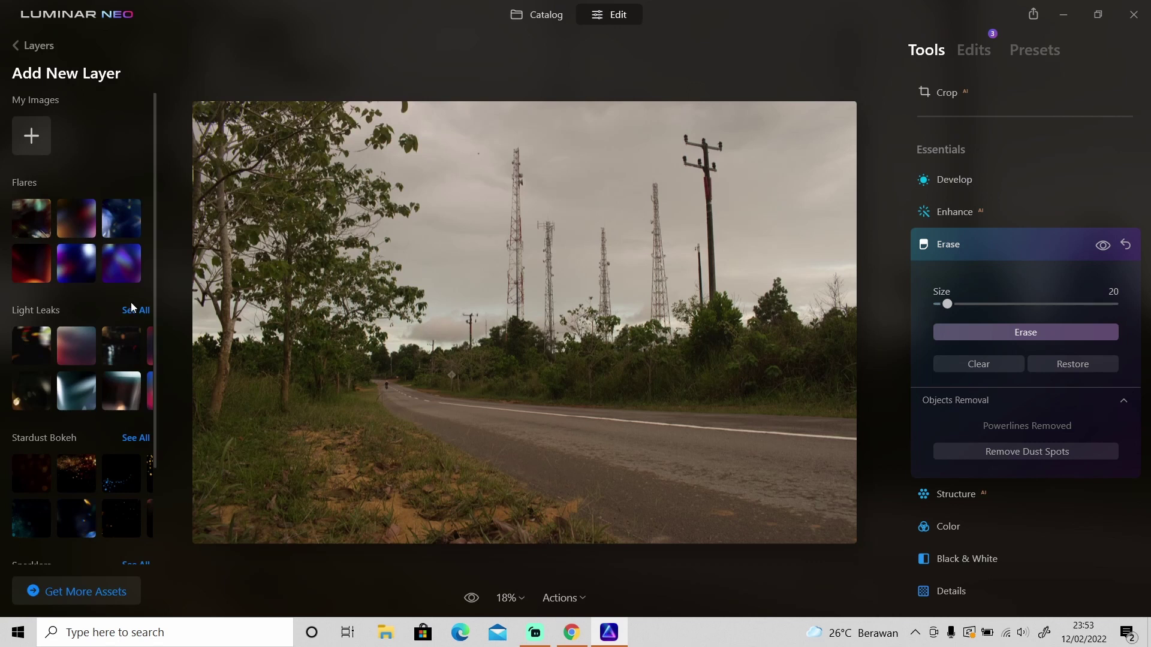
left_click(23, 74)
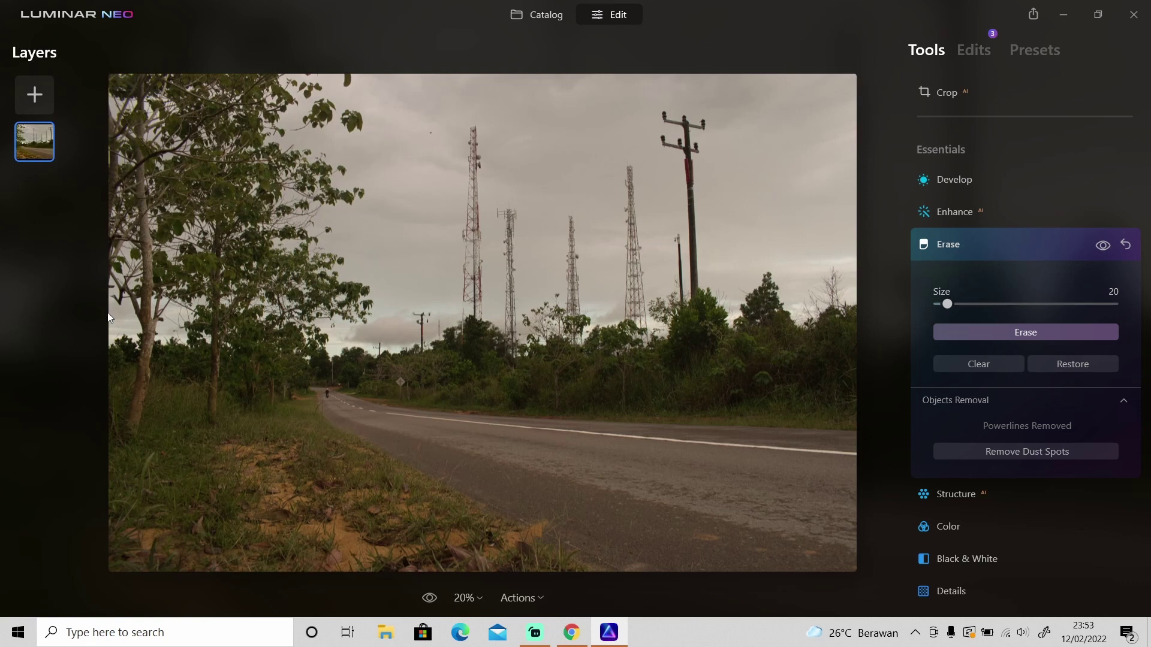